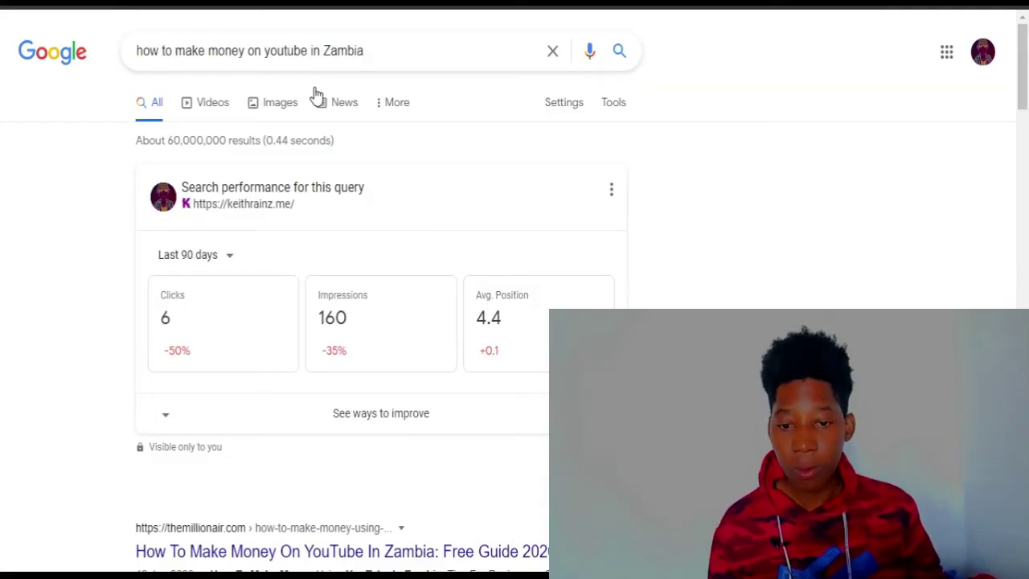
- Show image results for the Zambia YouTube money search and open the first thumbnail
left_click_drag(143, 50, 150, 48)
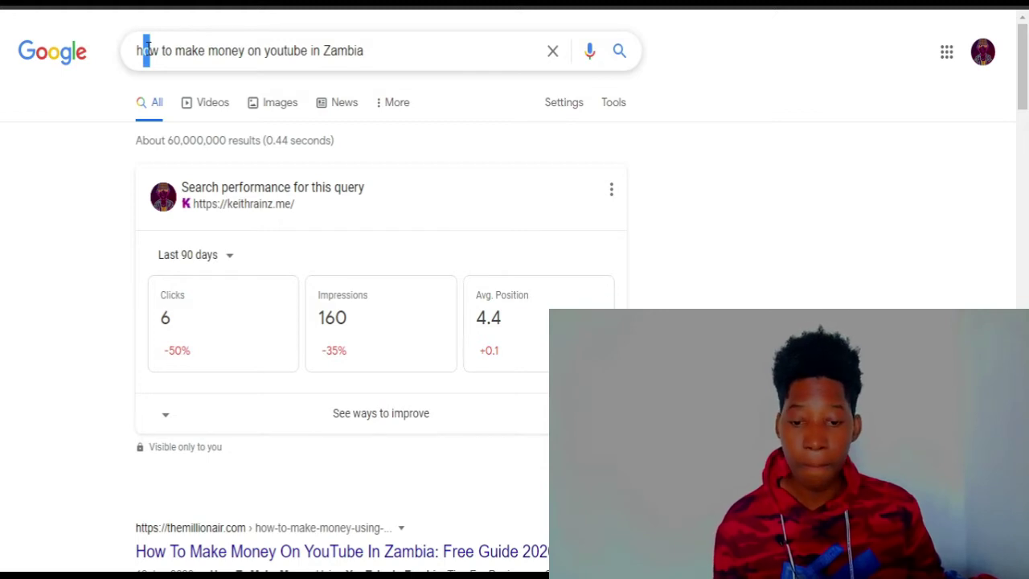
scroll(147, 48, "down", 4)
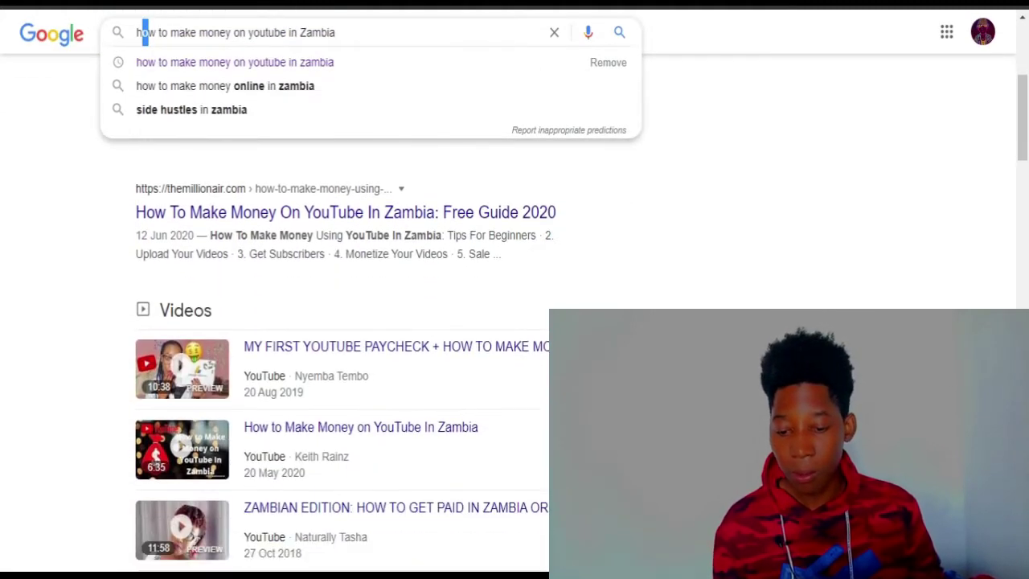
key("Escape")
scroll(304, 163, "down", 6)
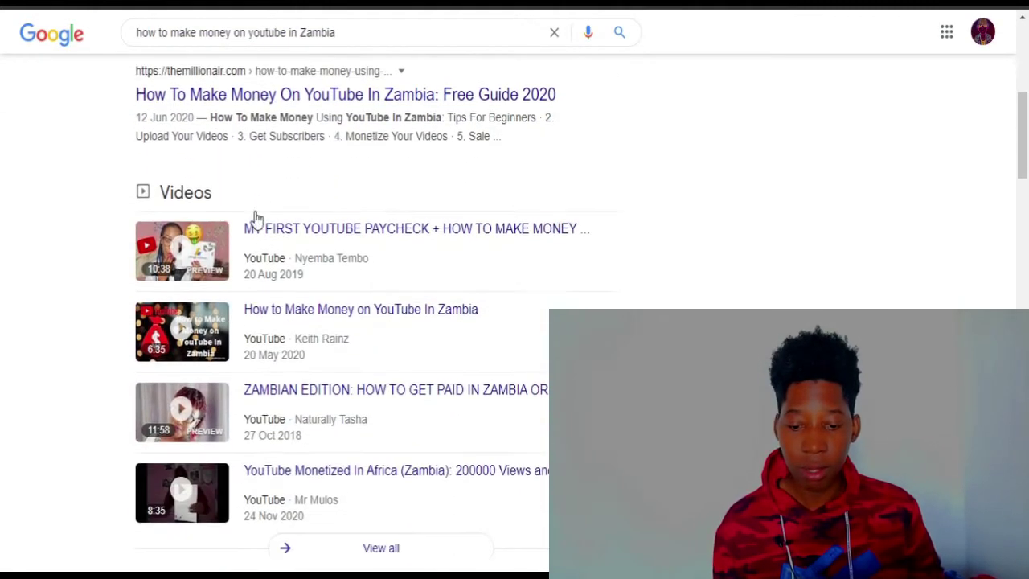
scroll(246, 257, "down", 2)
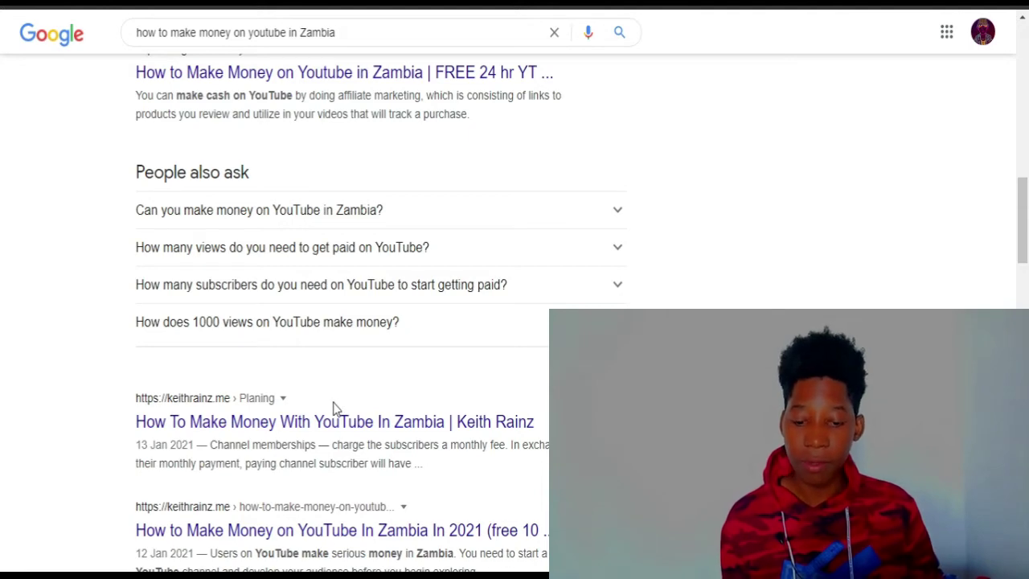
scroll(334, 412, "down", 2)
scroll(333, 406, "up", 6)
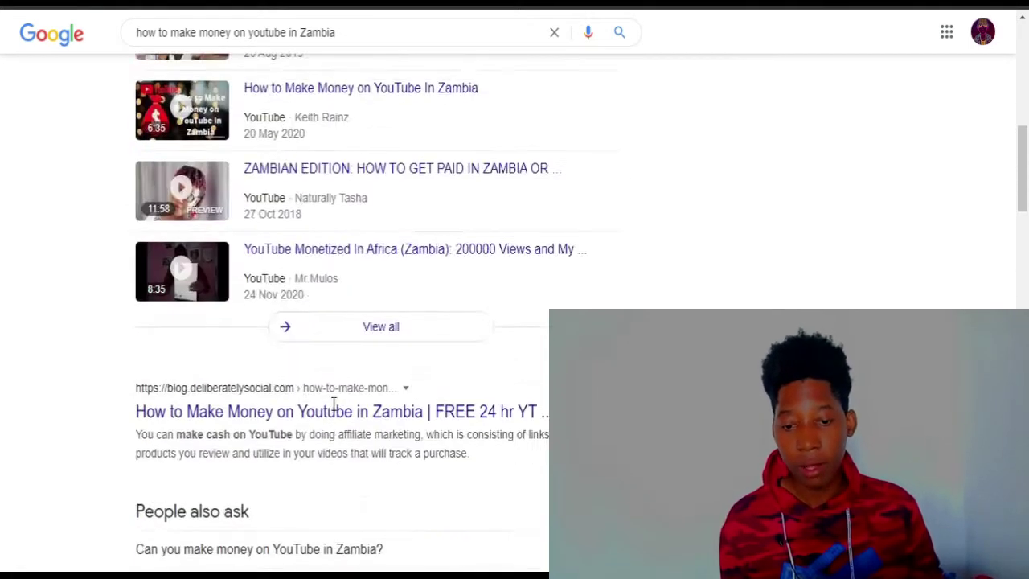
scroll(333, 406, "up", 8)
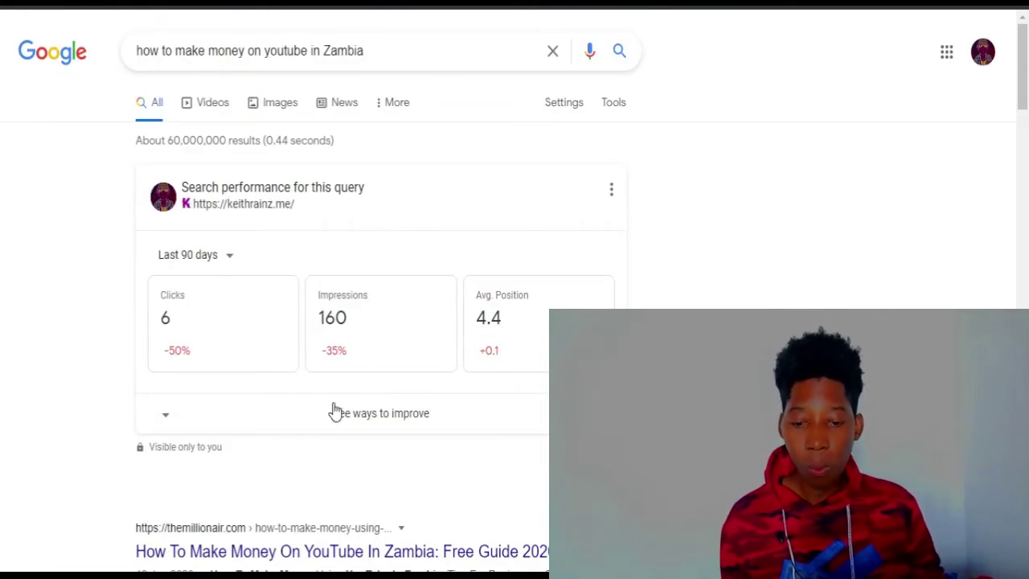
left_click(285, 110)
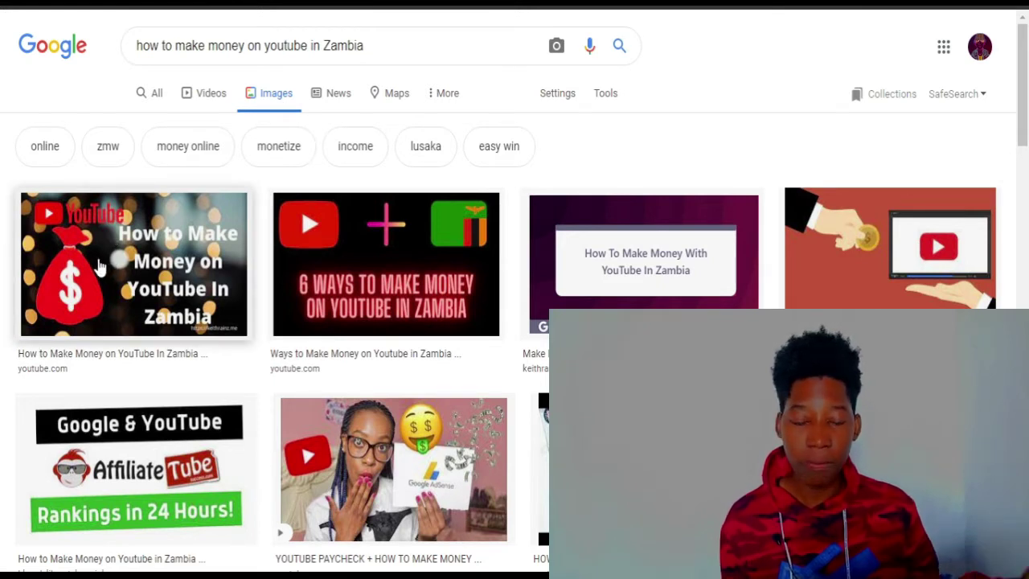
left_click(100, 266)
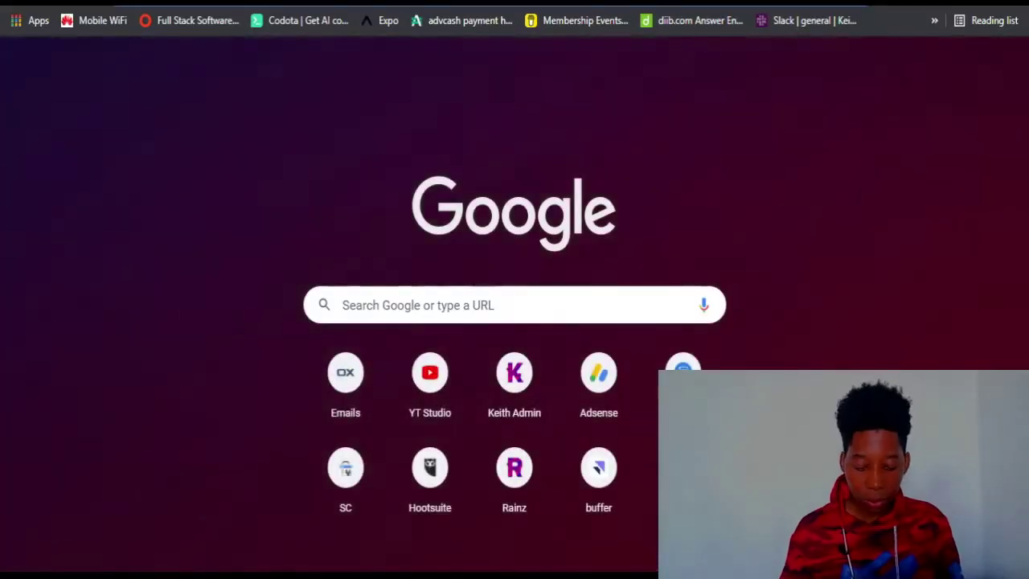
type("cover")
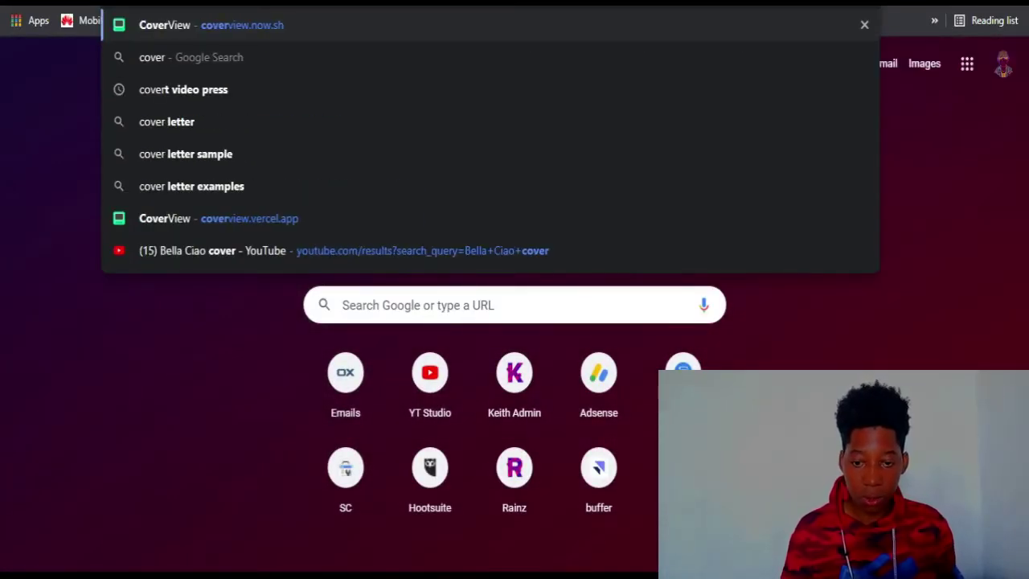
- Go to the suggested CoverView site from the address bar
key("Escape")
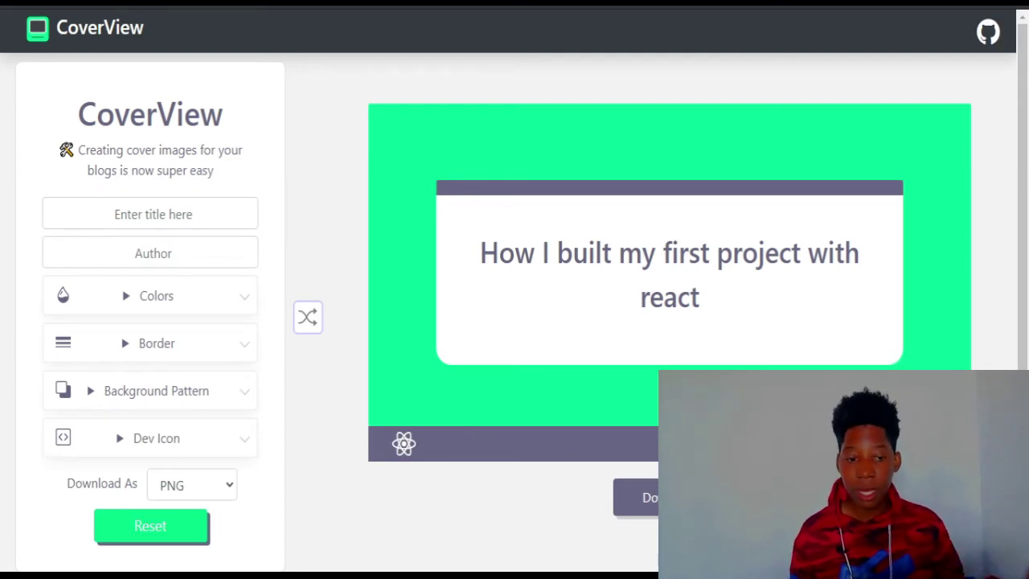
- Title the cover 'my first post about money in Zambia', correcting the mistyped letter
left_click(170, 213)
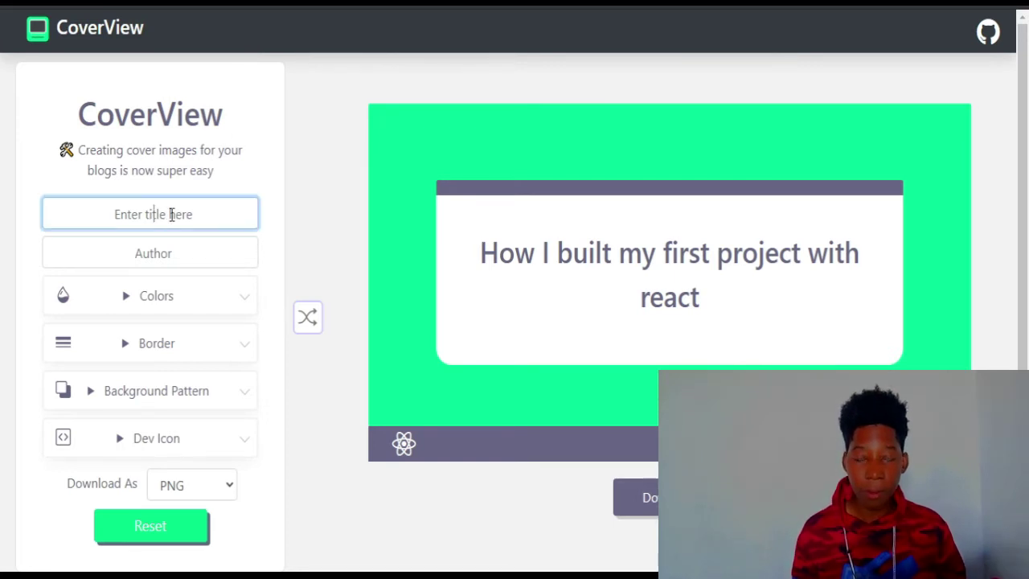
type("my first")
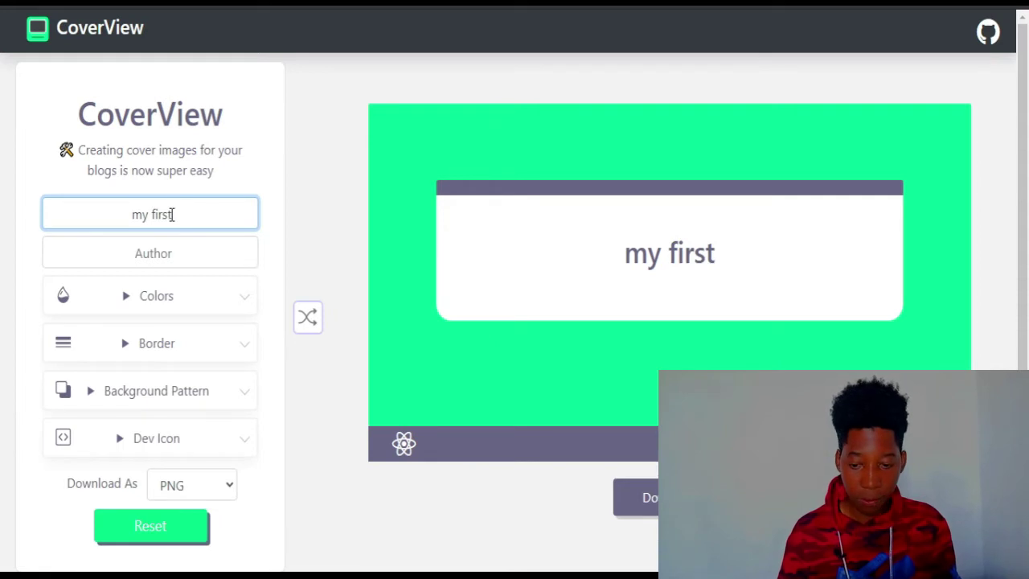
type(" post")
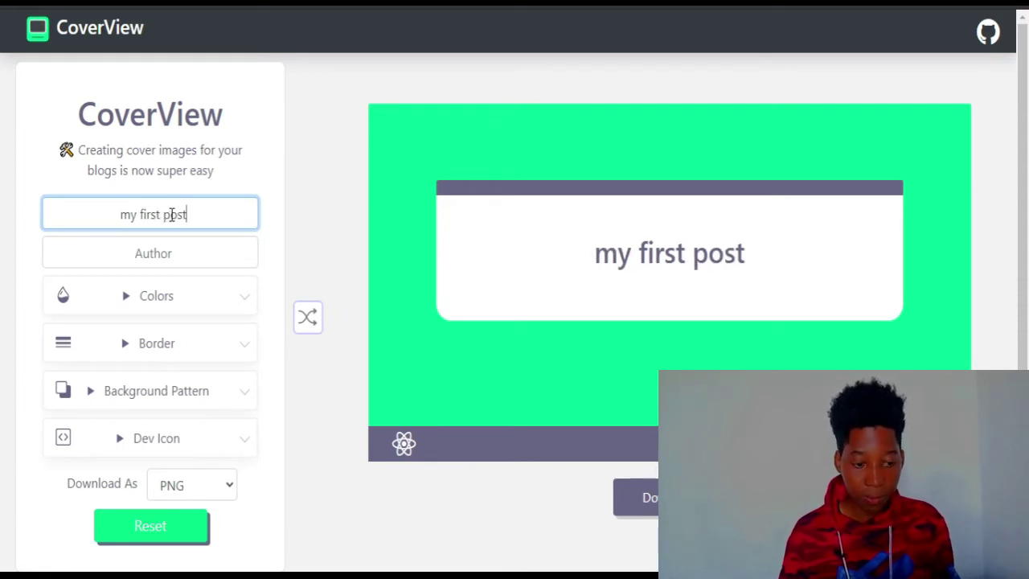
type(" about ")
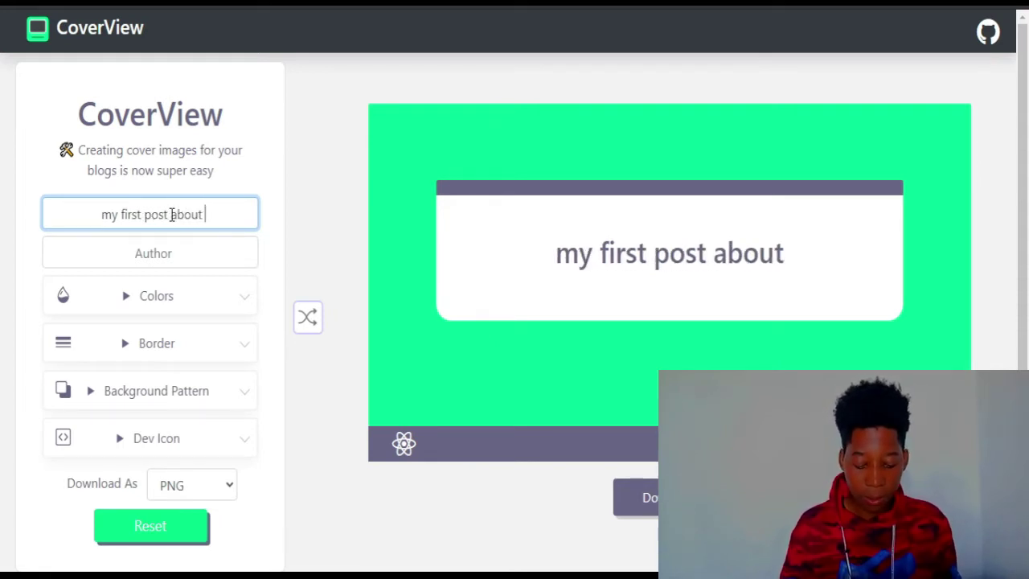
type("money in Zam")
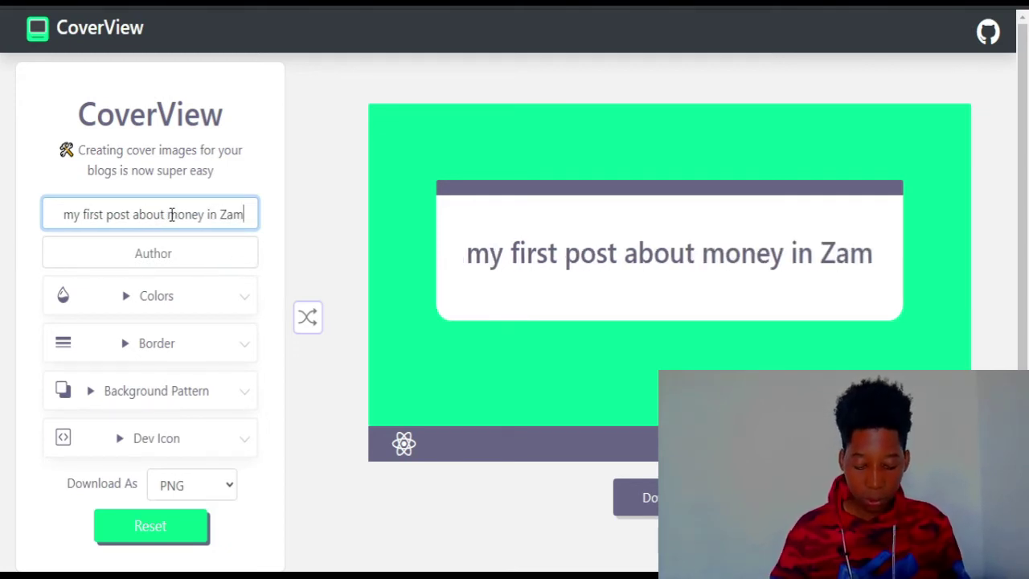
type("bia")
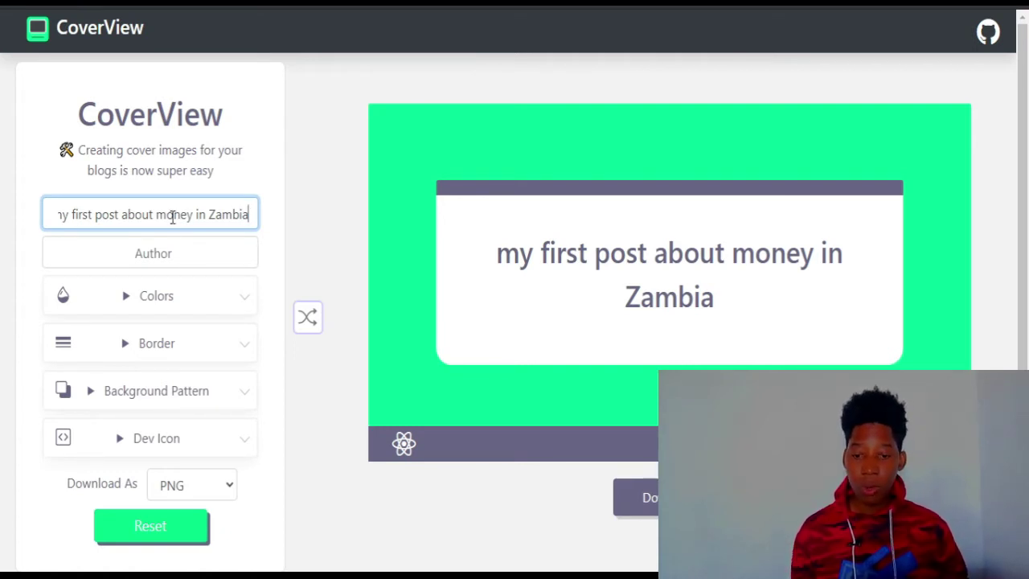
left_click(166, 250)
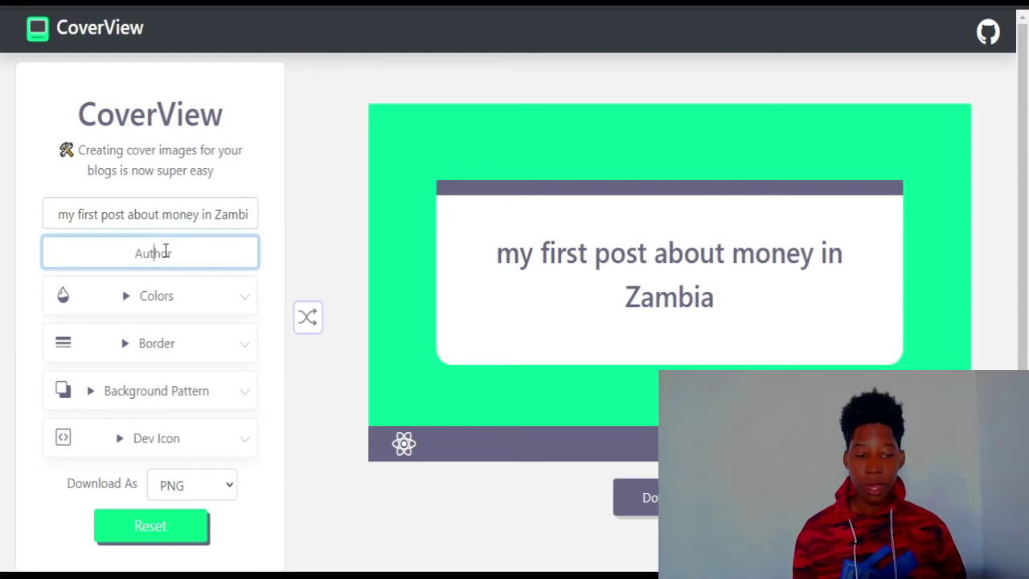
- Enter the author's name, ' : ' and their blog web address in the Author field
type("Keith")
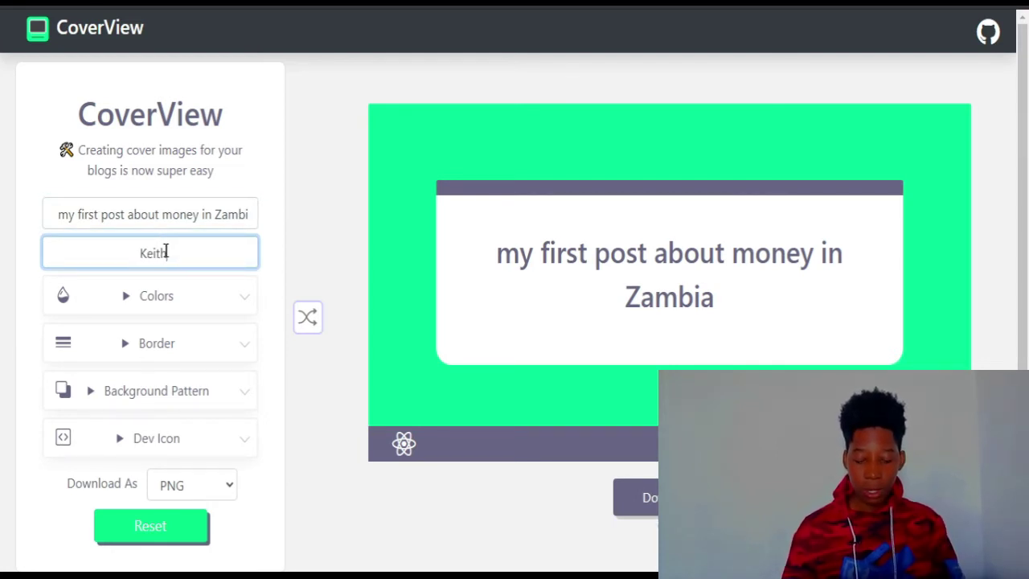
type(" Rainz")
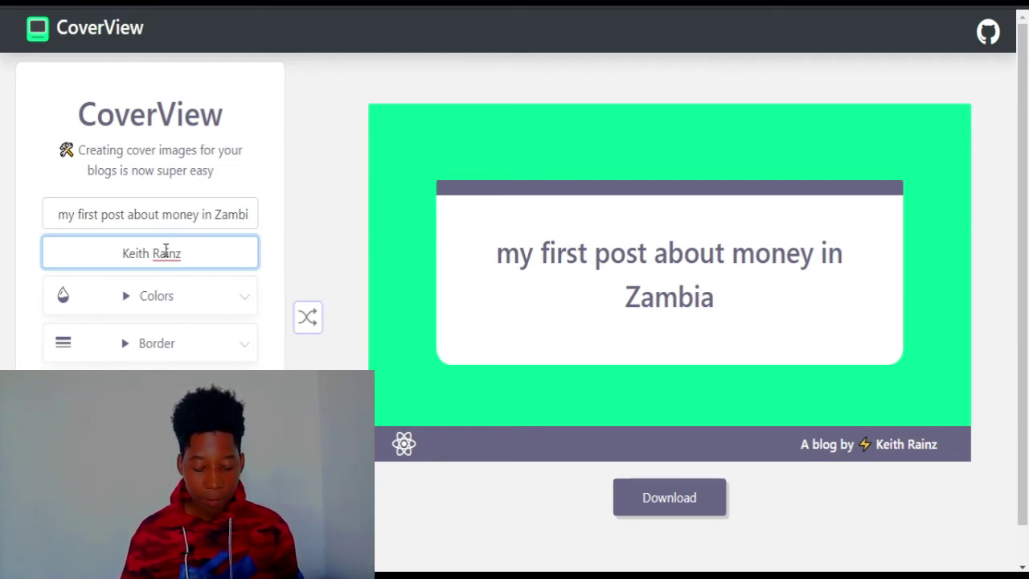
type(": ht")
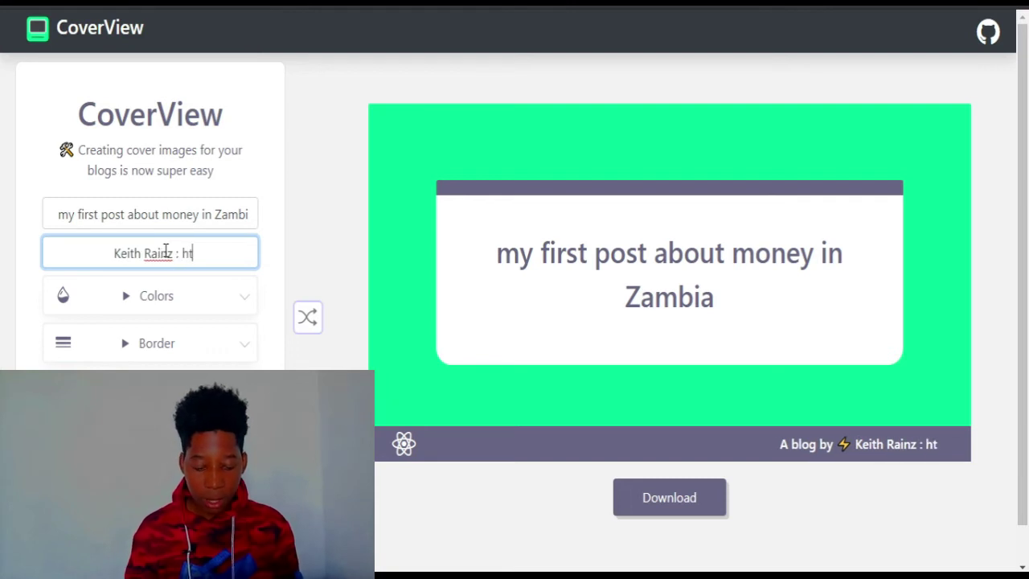
type("tps://keithrainz.me/blog/")
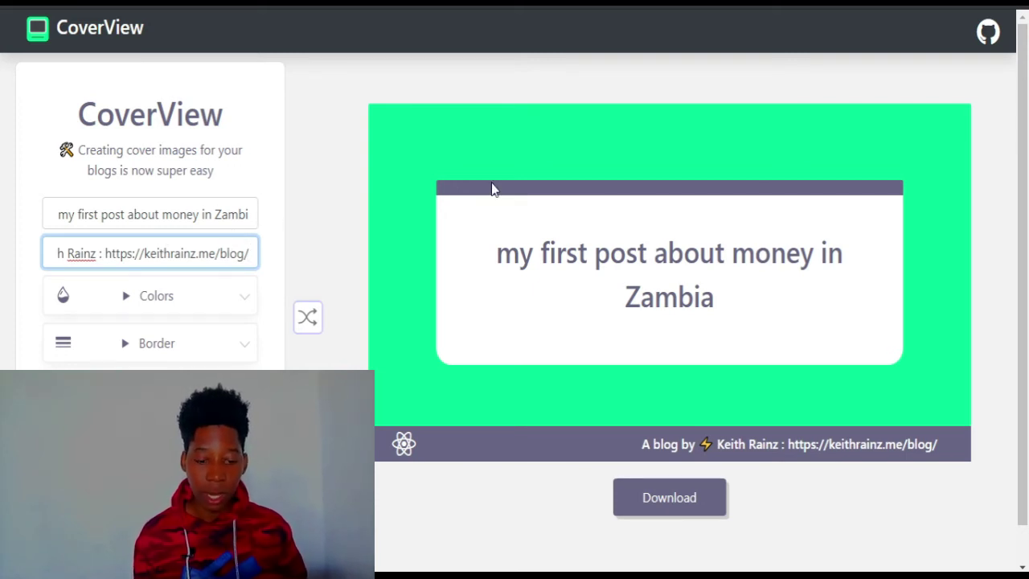
scroll(404, 454, "down", 2)
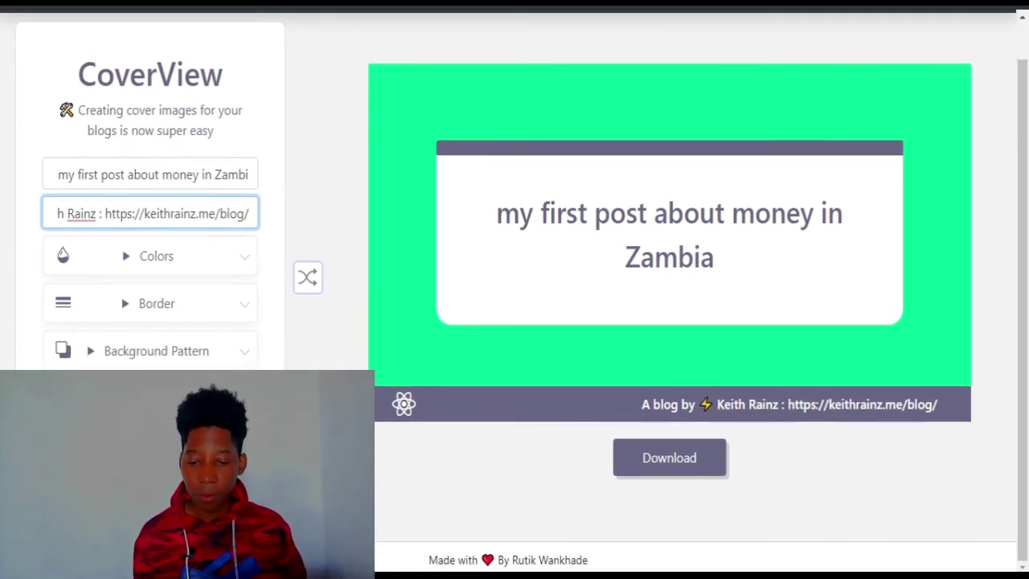
- Try go, git, facebook, ember and drupal as the cover's dev icon
left_click(136, 433)
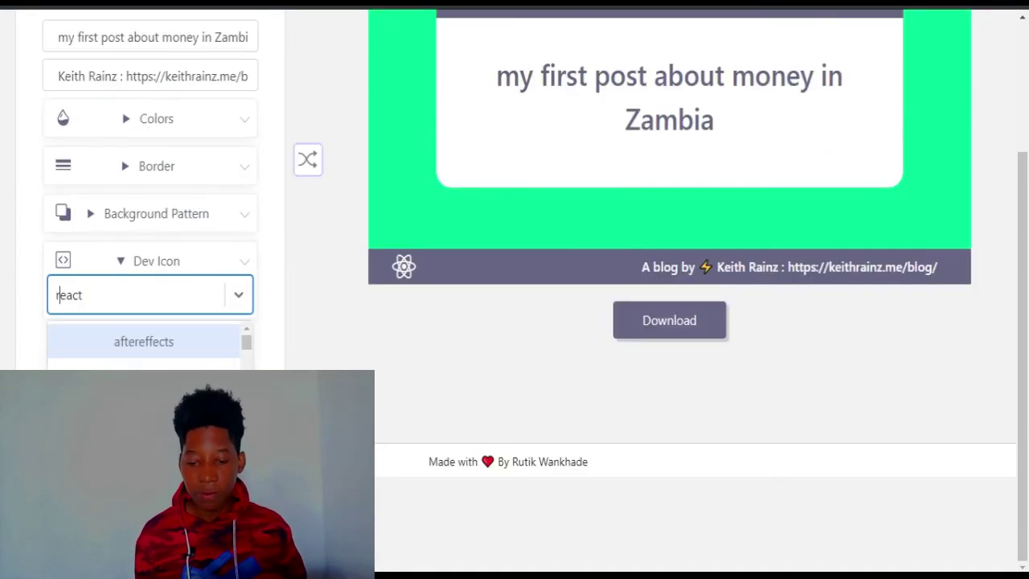
key("Escape")
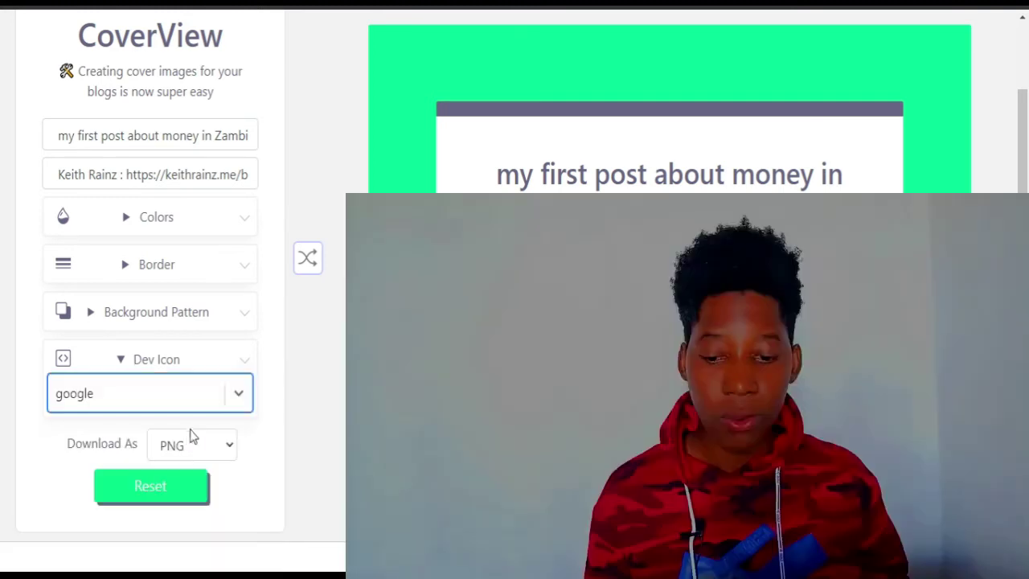
left_click(201, 402)
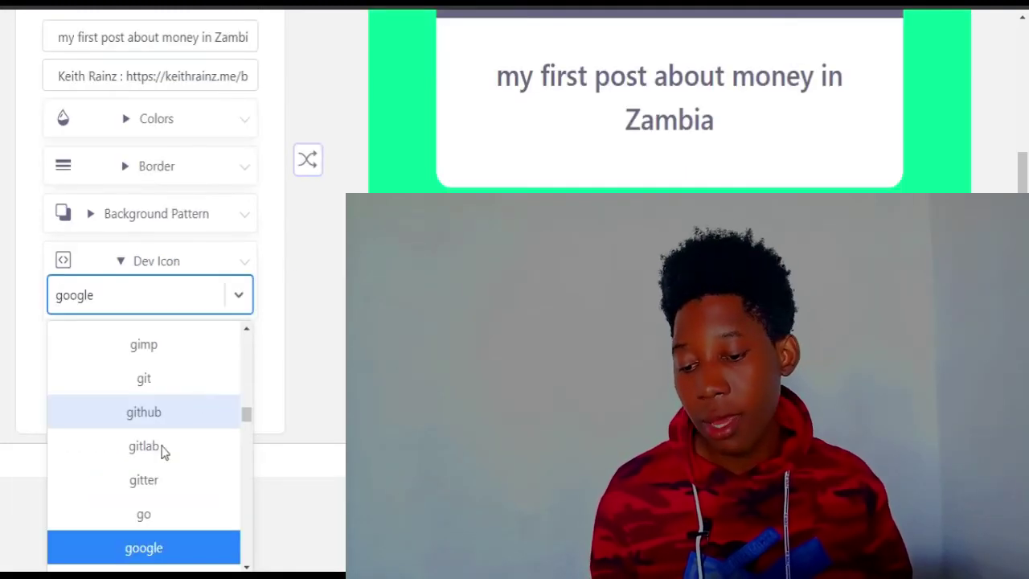
left_click(147, 515)
left_click(193, 359)
left_click(190, 397)
left_click(185, 406)
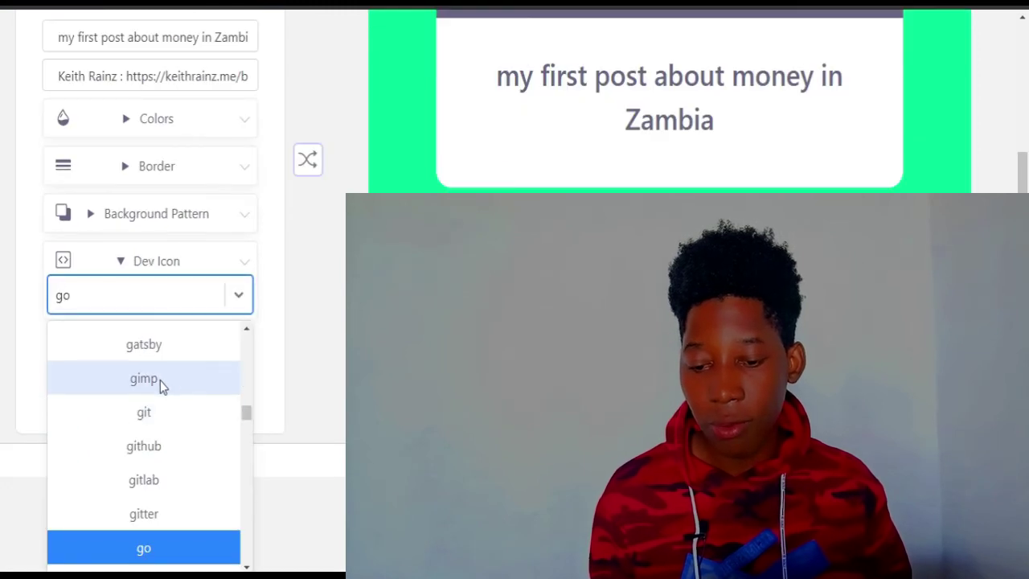
left_click(156, 416)
left_click(207, 402)
scroll(147, 431, "up", 3)
left_click(146, 339)
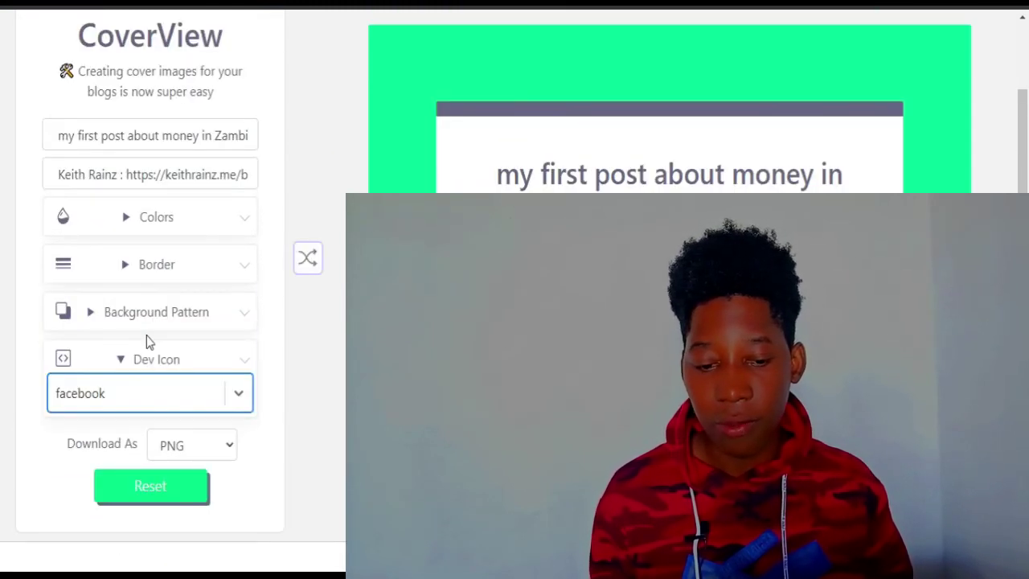
left_click(234, 393)
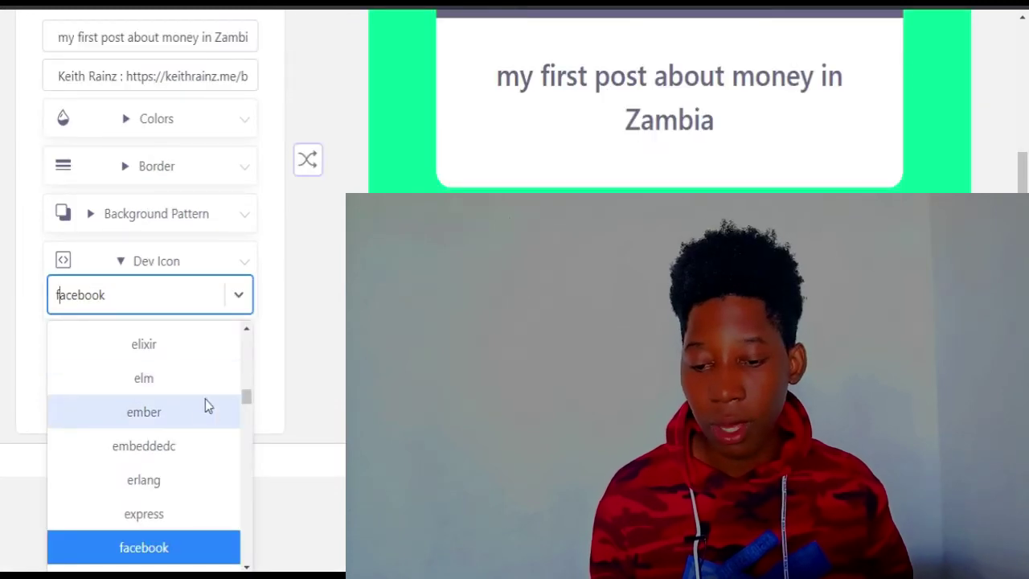
left_click(182, 407)
left_click(211, 394)
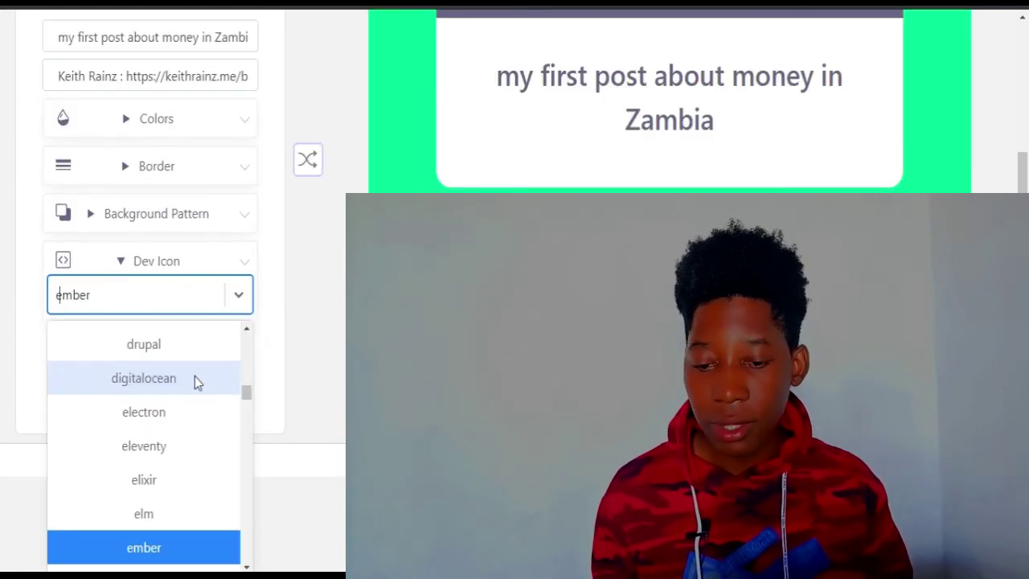
left_click(160, 344)
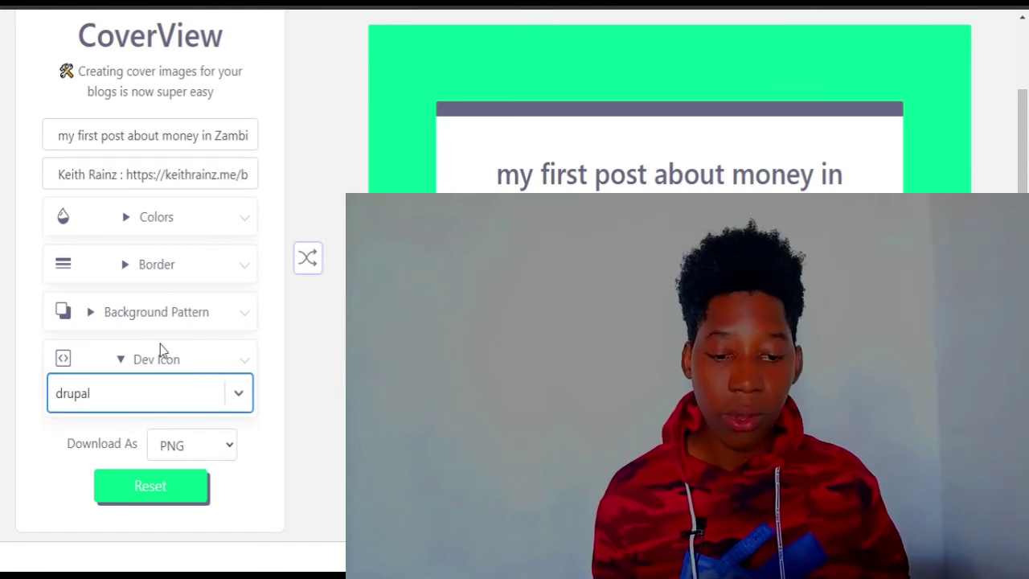
- Search the dev icon list for 'word' and pick wordpress
left_click(135, 406)
type("goo")
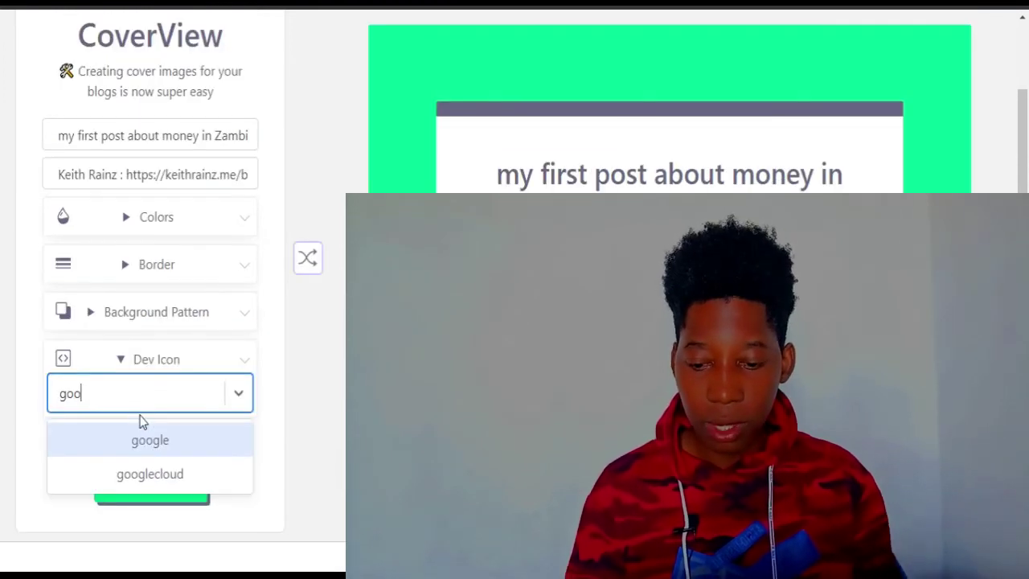
key("BackSpace")
key("BackSpace")
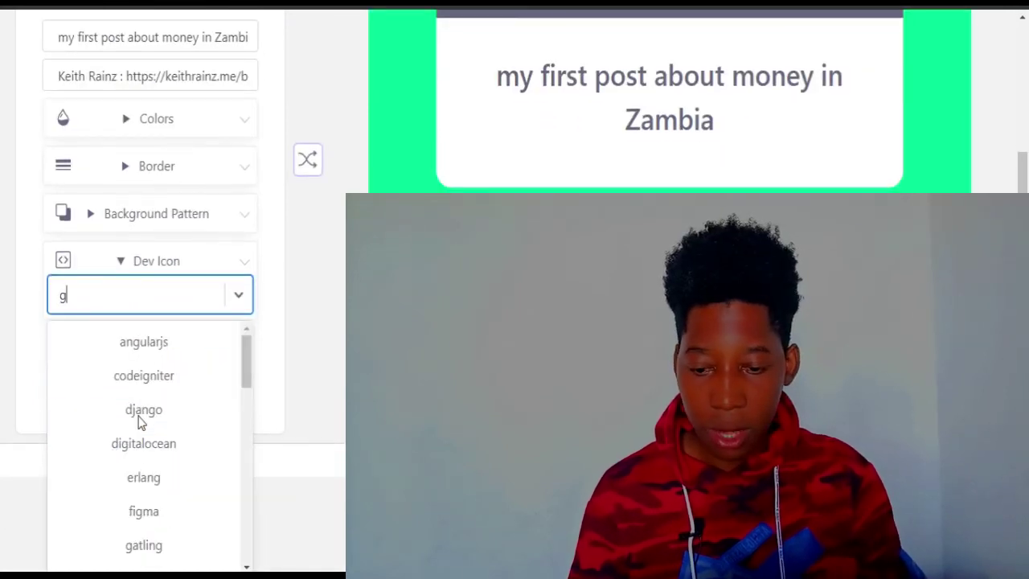
key("BackSpace")
type("word")
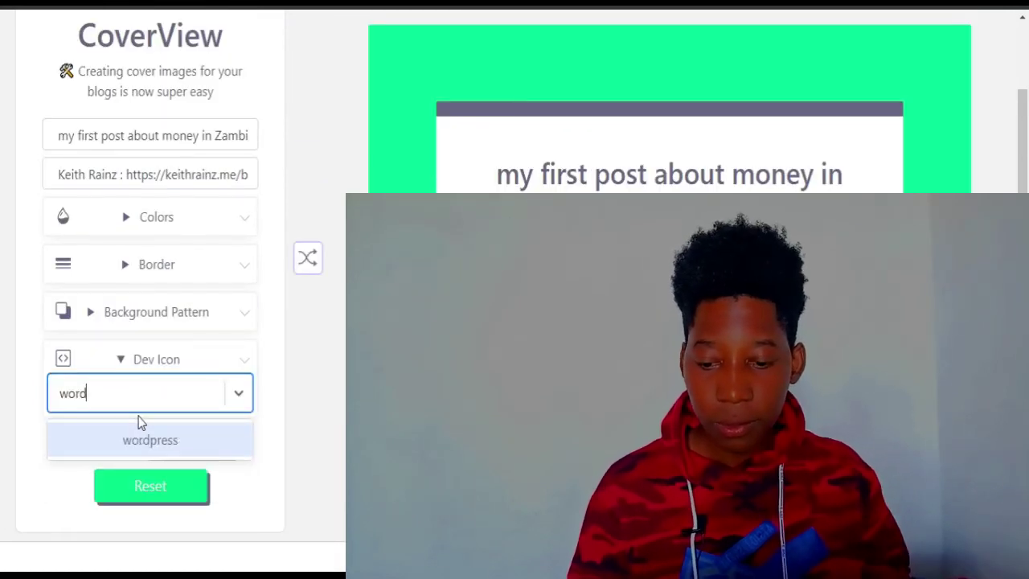
left_click(138, 440)
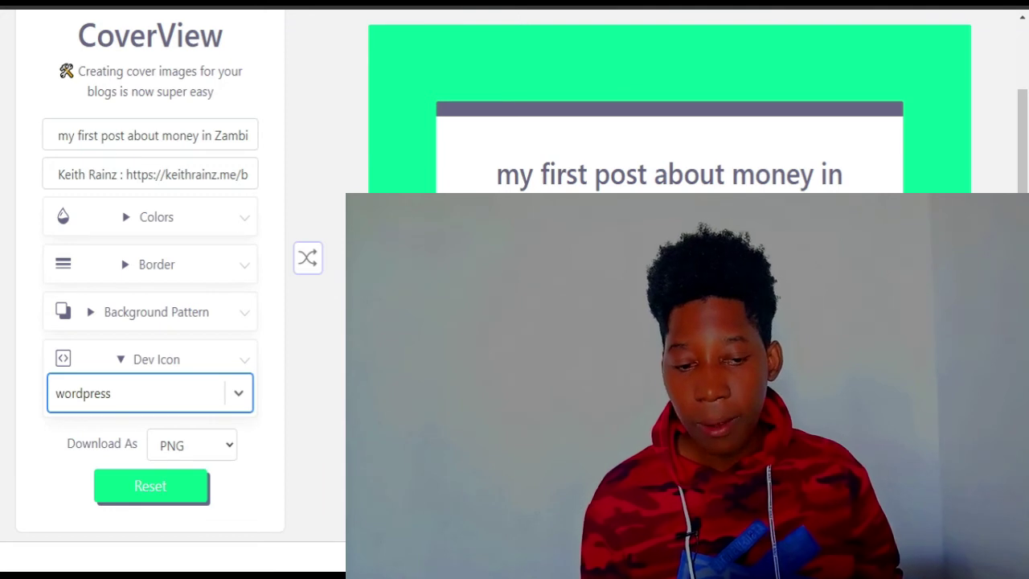
scroll(515, 242, "up", 2)
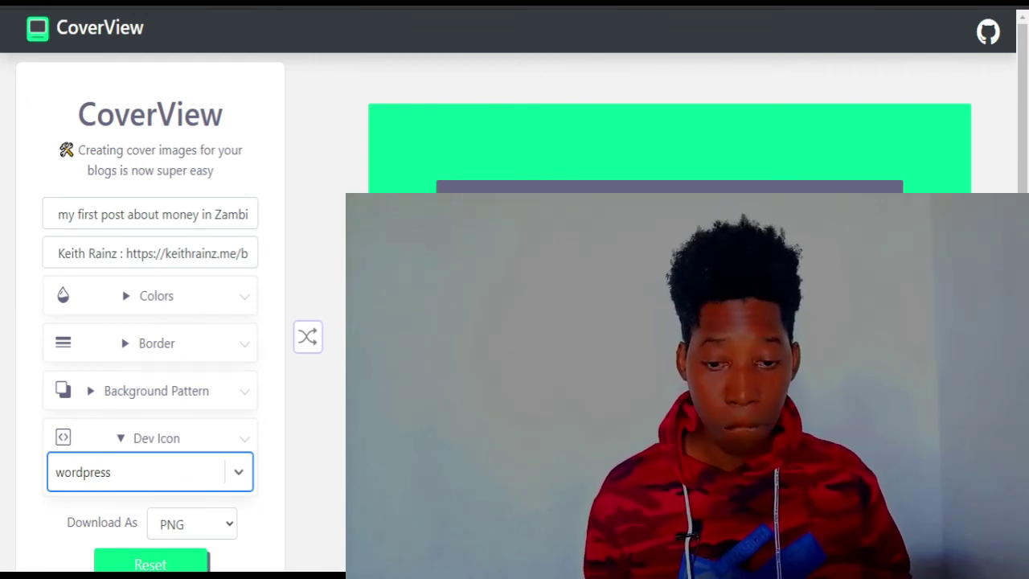
- Set the cover colours: dark blue border, black text and black background
left_click(239, 301)
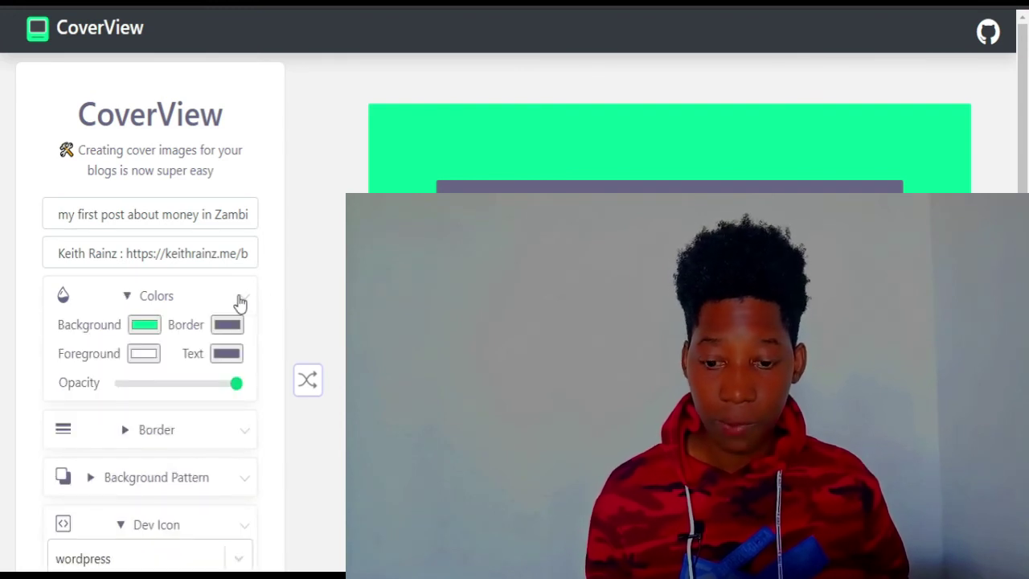
left_click(238, 325)
left_click_drag(249, 391, 372, 381)
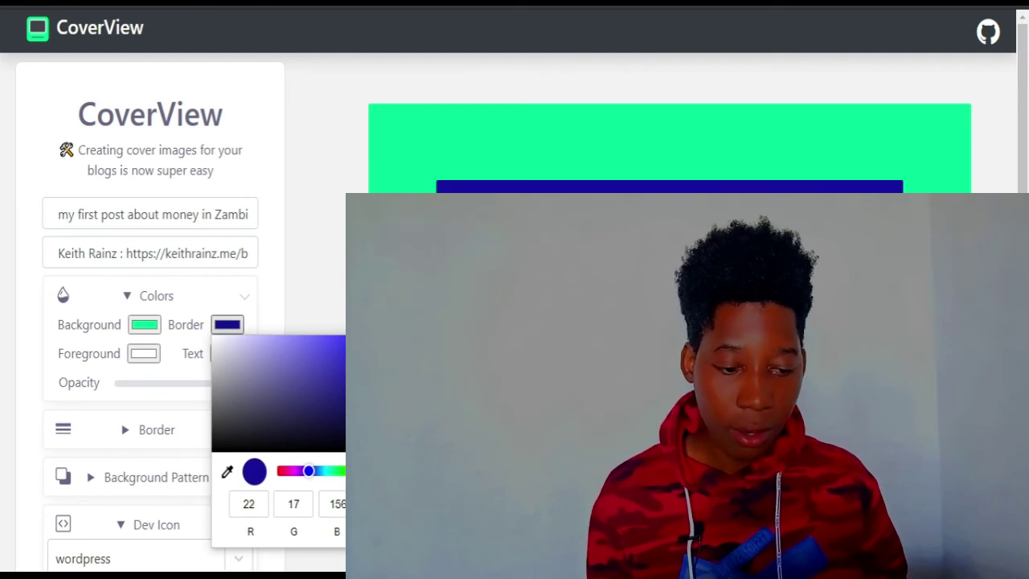
left_click(334, 274)
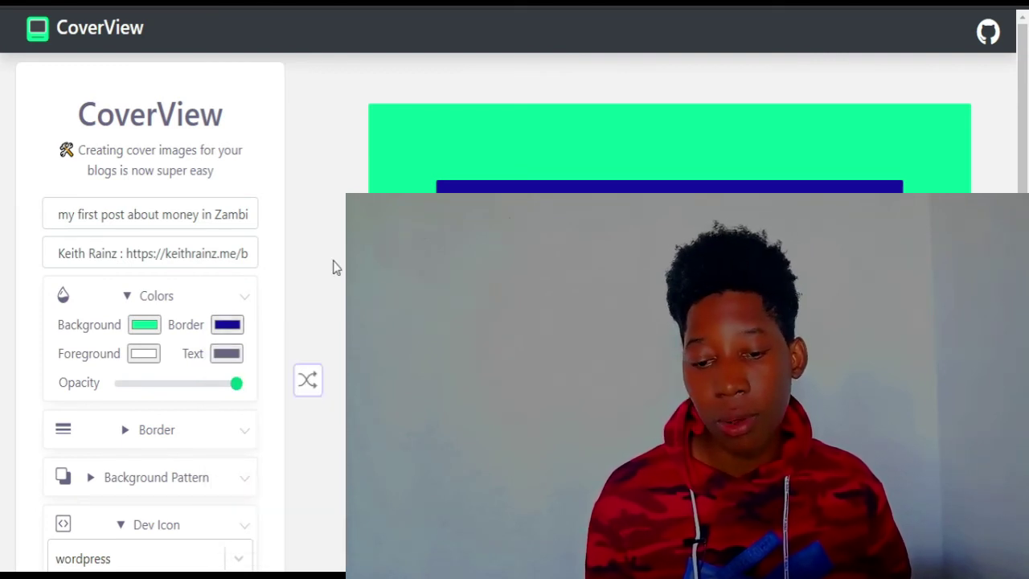
left_click(227, 354)
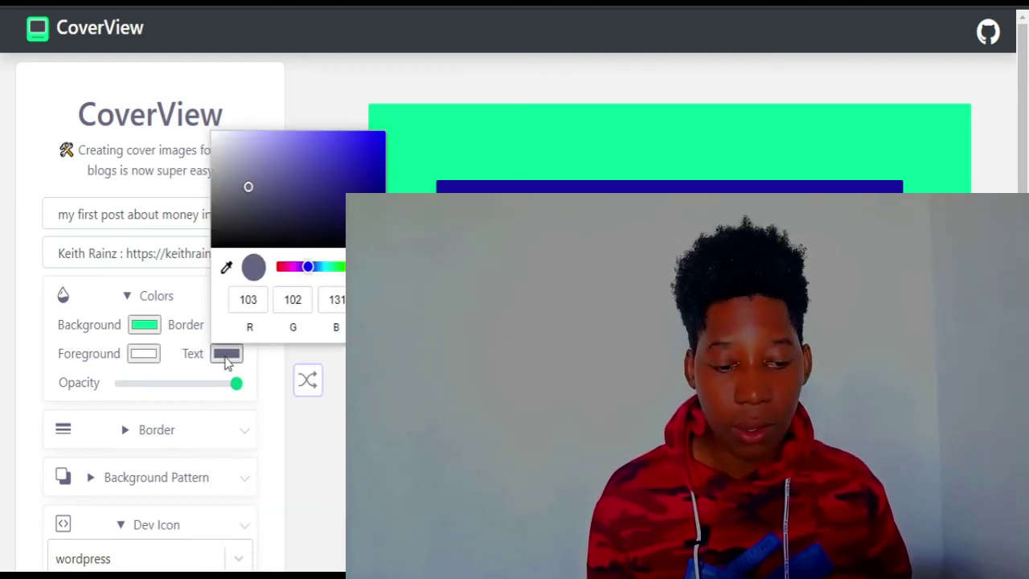
left_click_drag(332, 208, 333, 294)
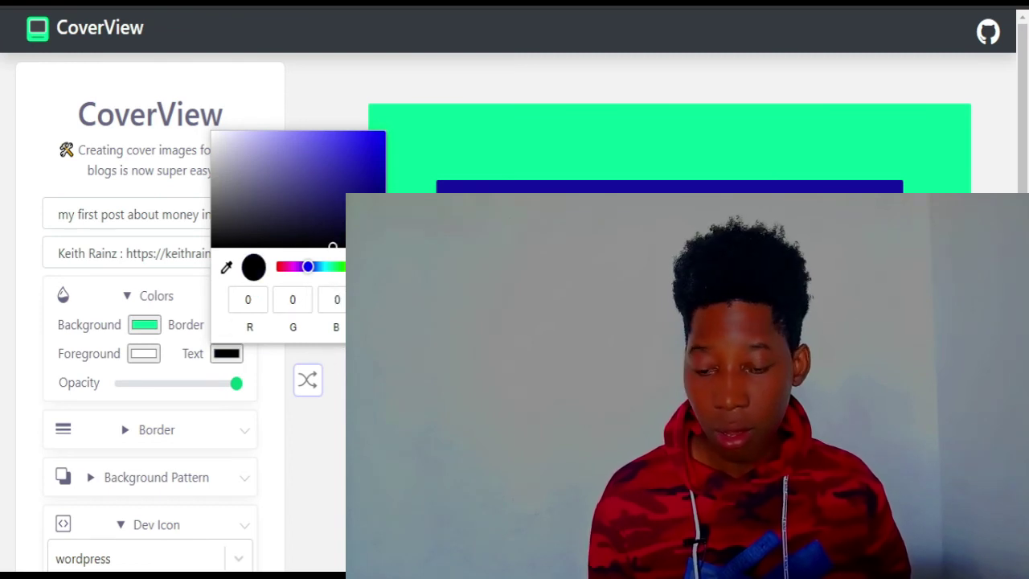
left_click(325, 357)
left_click(145, 325)
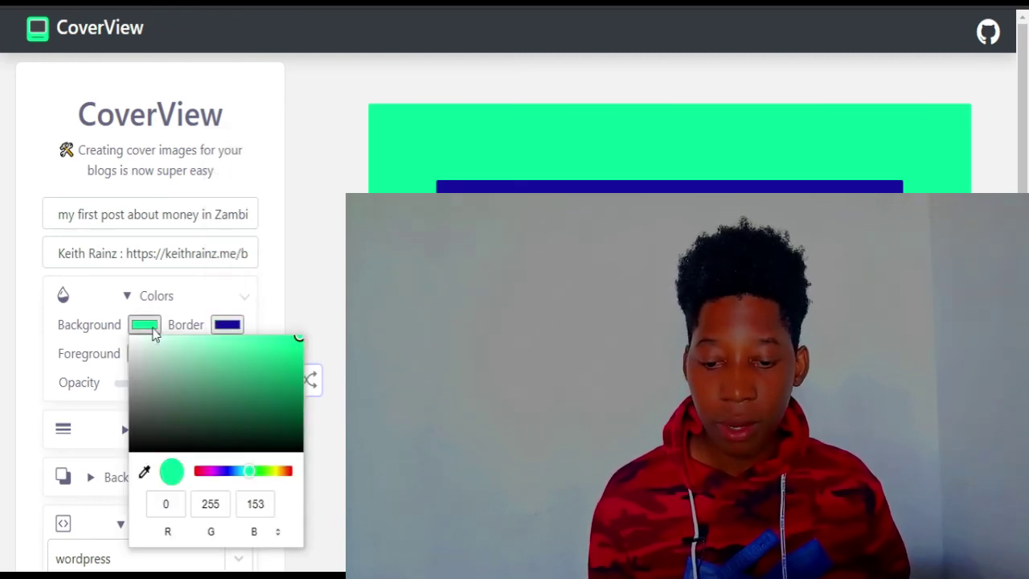
left_click_drag(236, 373, 218, 470)
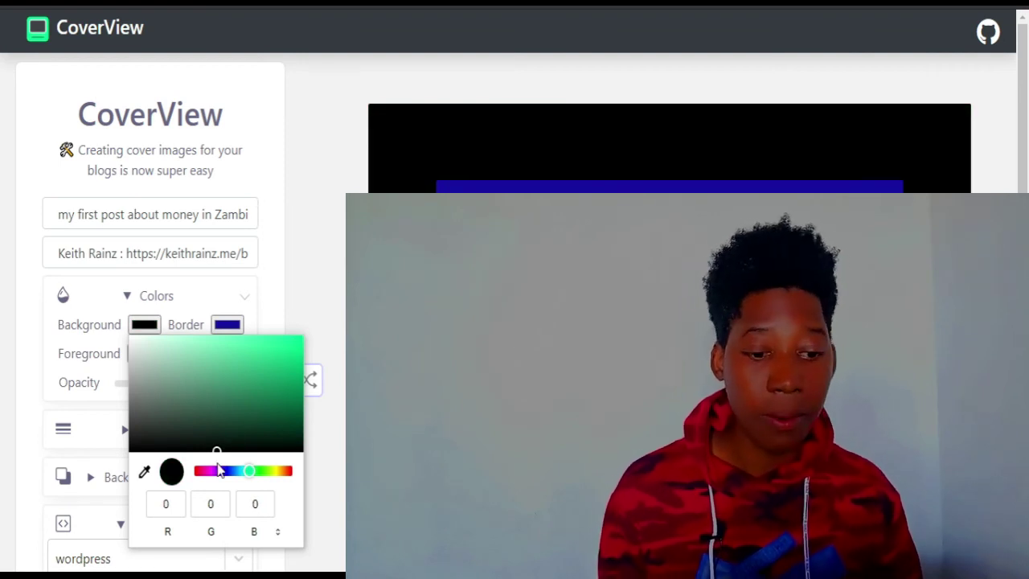
left_click(340, 565)
scroll(334, 402, "down", 2)
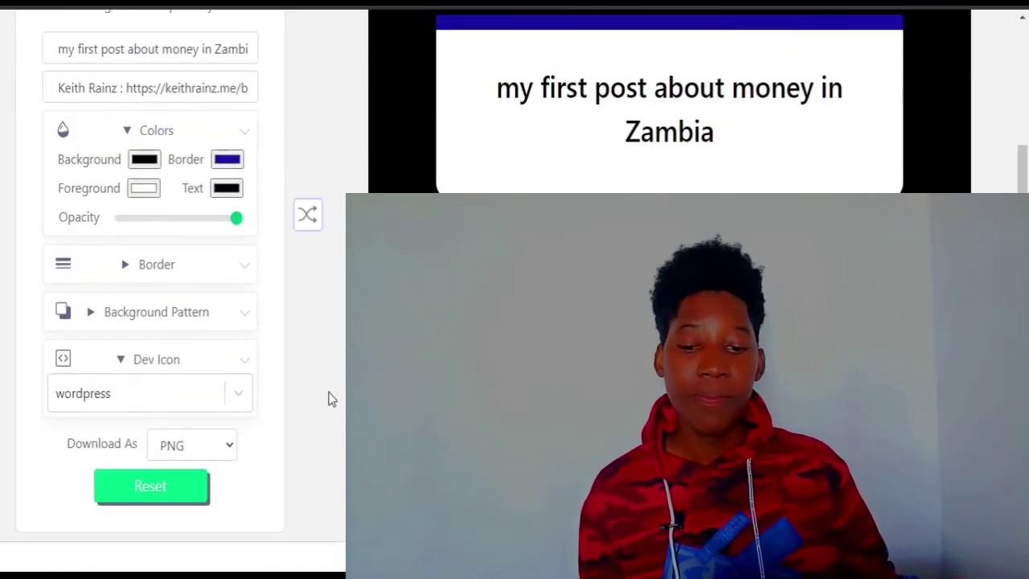
- Apply the jupiter background pattern to the cover
left_click(241, 318)
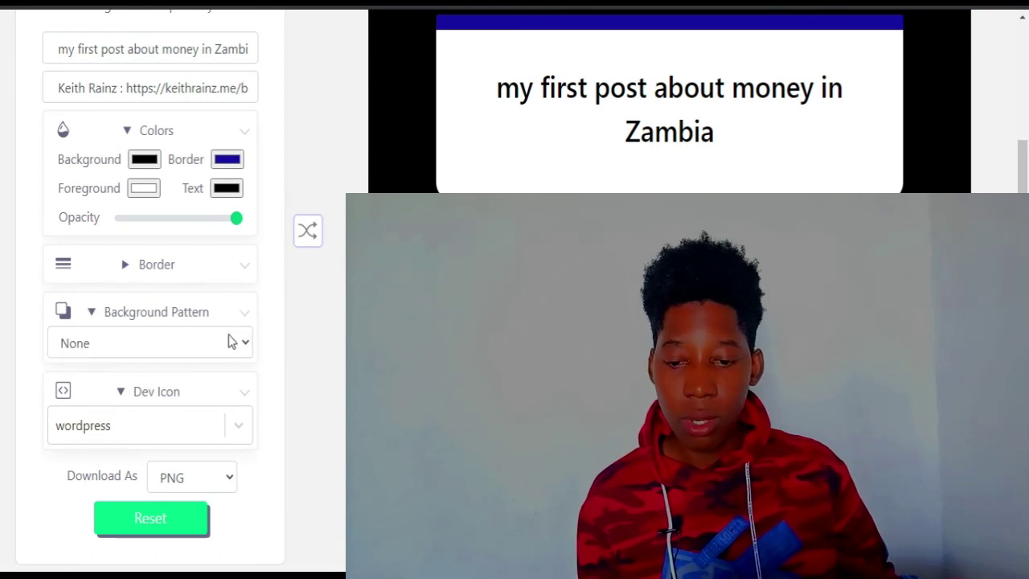
left_click(231, 342)
left_click(134, 297)
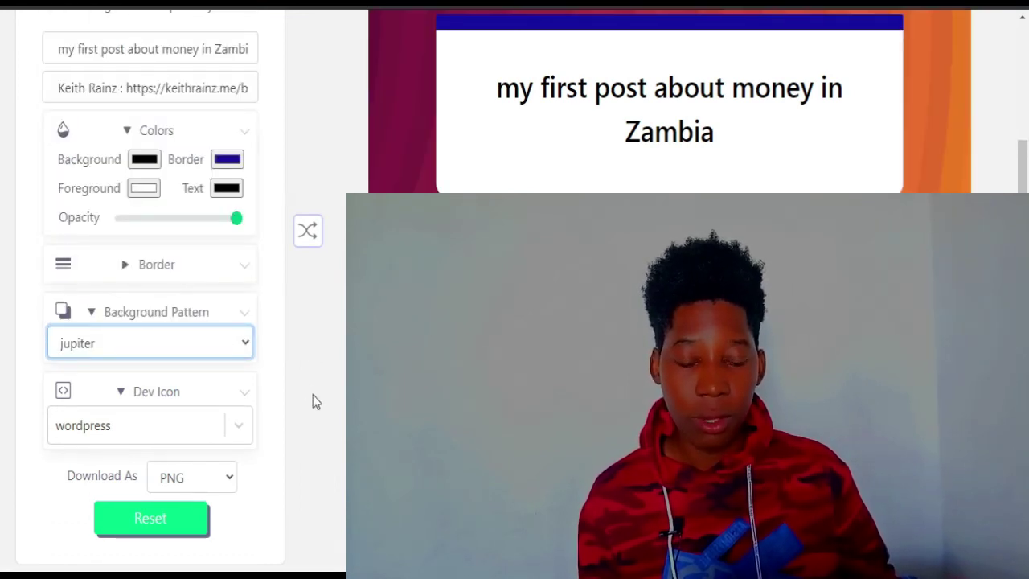
scroll(313, 395, "up", 2)
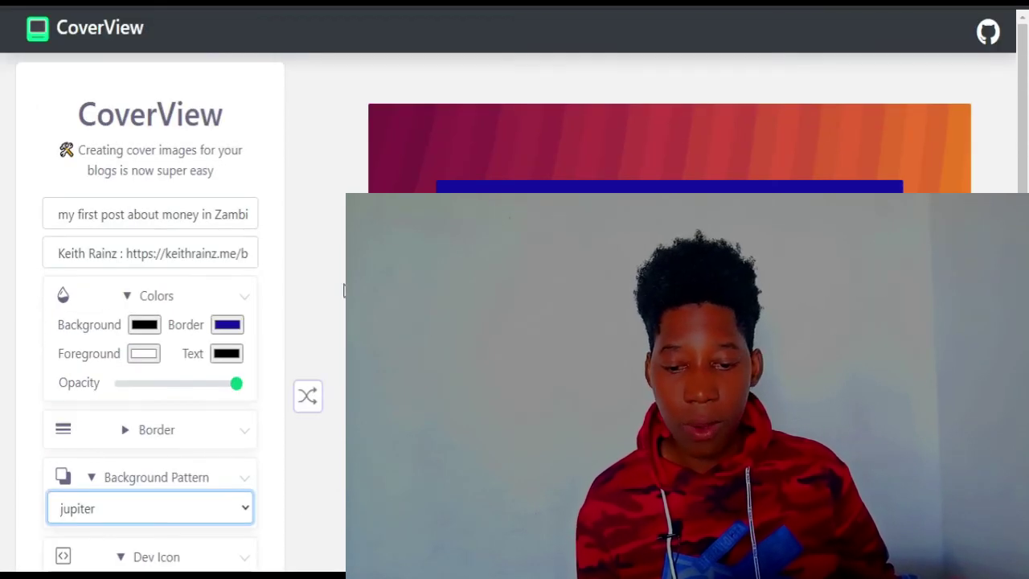
- Change the cover's border colour to black
left_click(227, 328)
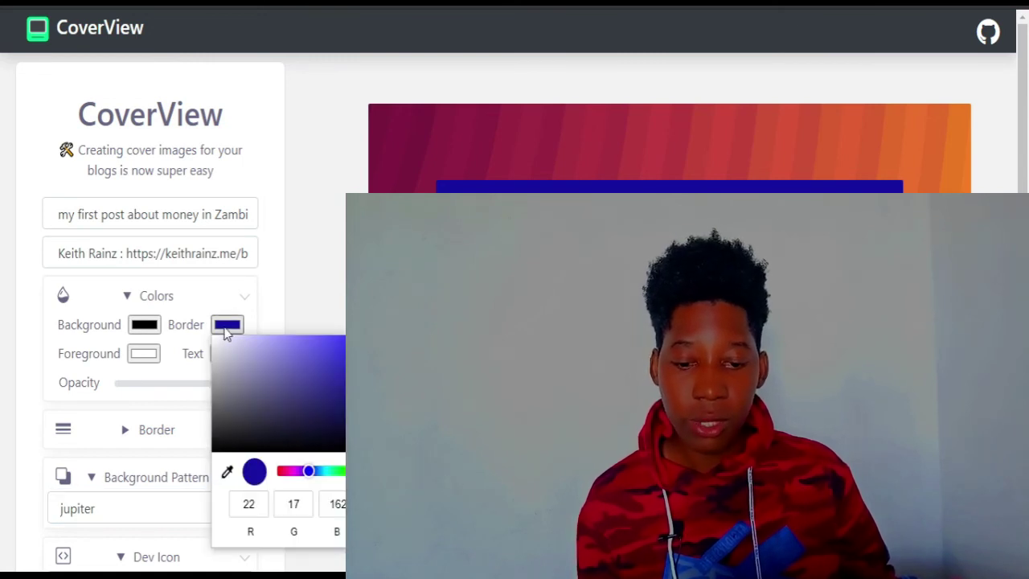
left_click_drag(285, 407, 301, 450)
left_click(314, 468)
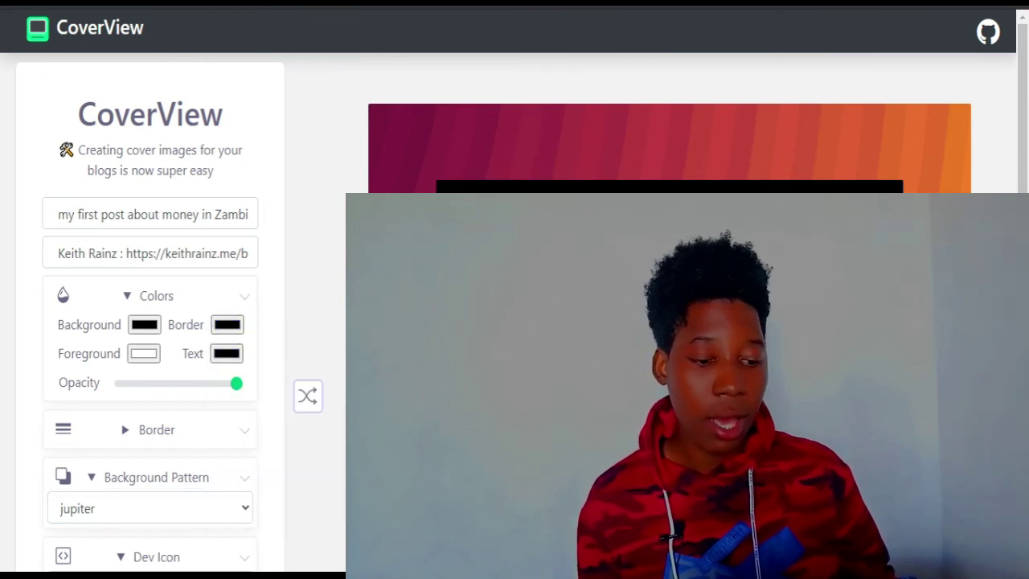